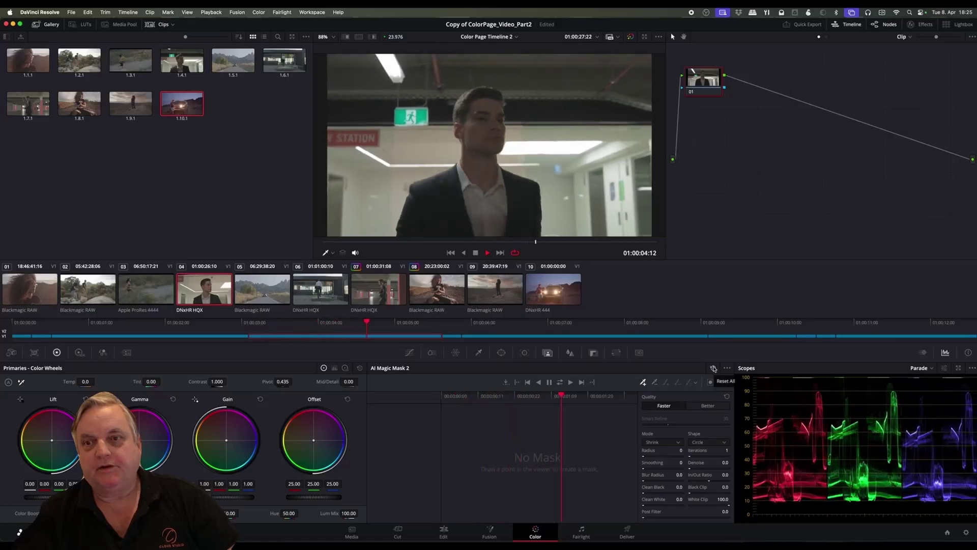
Stop playback of the parking-garage clip
key("space")
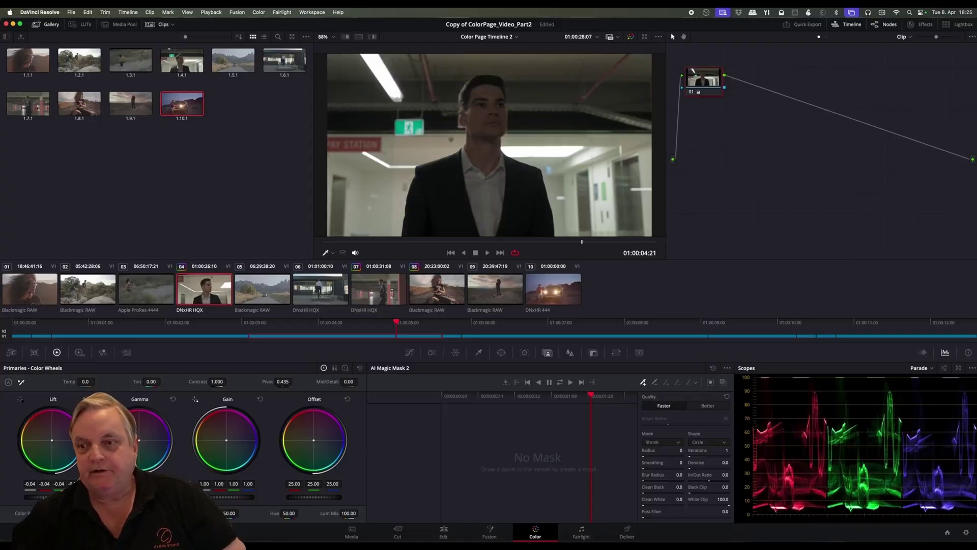
Raise node 01's Offset to 26.60 and nudge its Gain up to about 1.09
left_click_drag(293, 497, 304, 499)
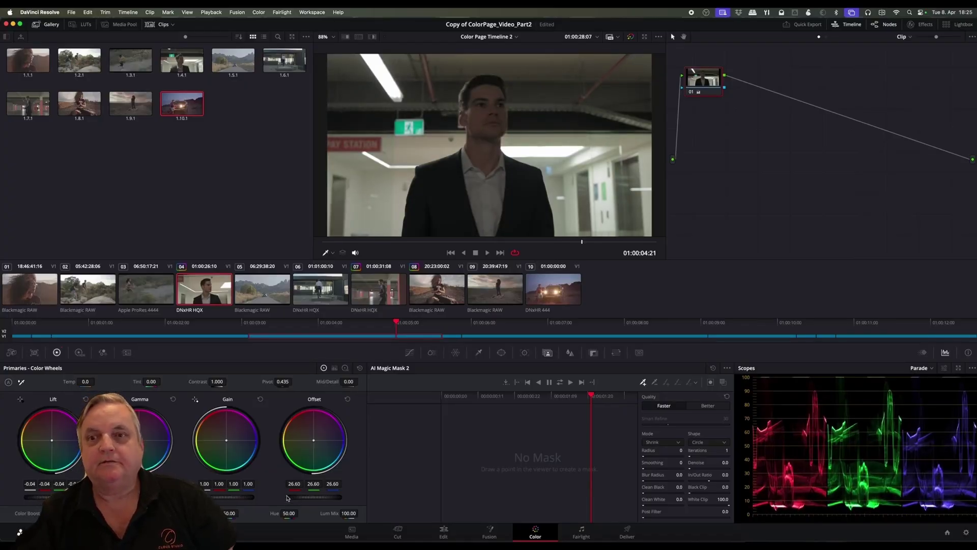
left_click_drag(232, 498, 238, 497)
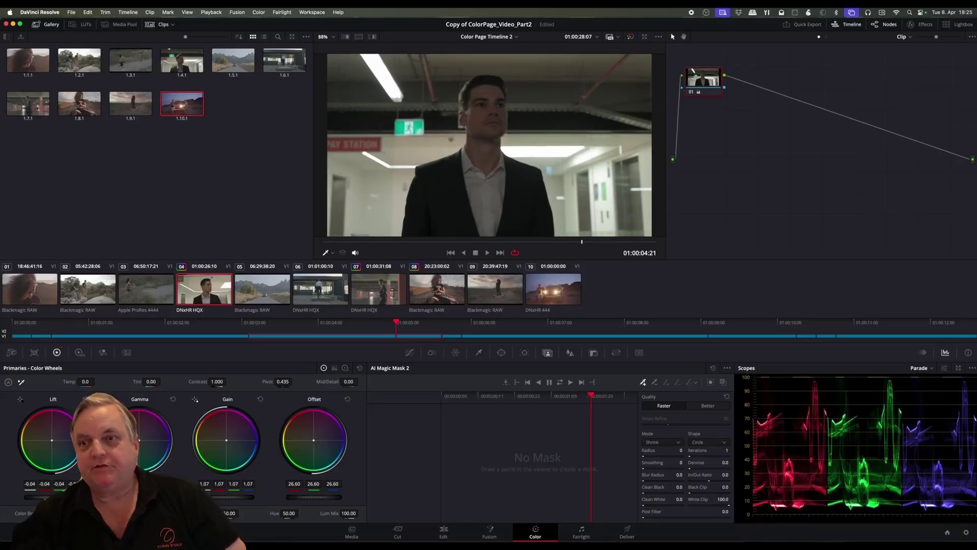
left_click_drag(238, 497, 240, 497)
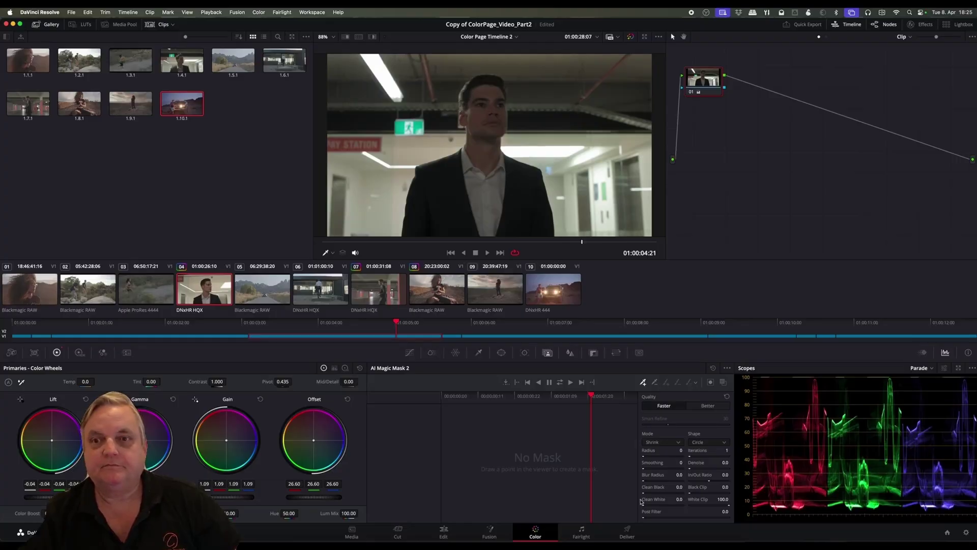
Review the grade in playback and add serial node 02 after node 01
key("space")
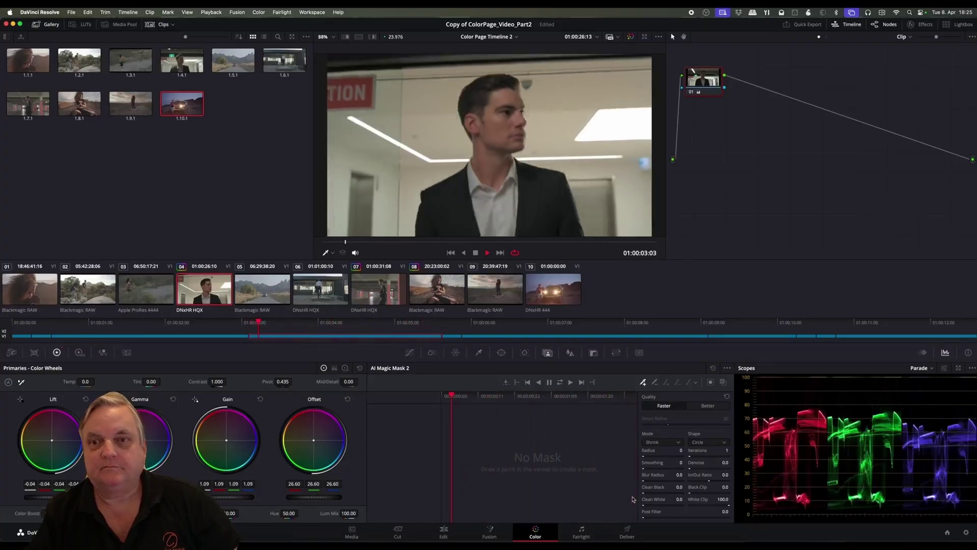
key("space")
key("space")
key("space")
key("space")
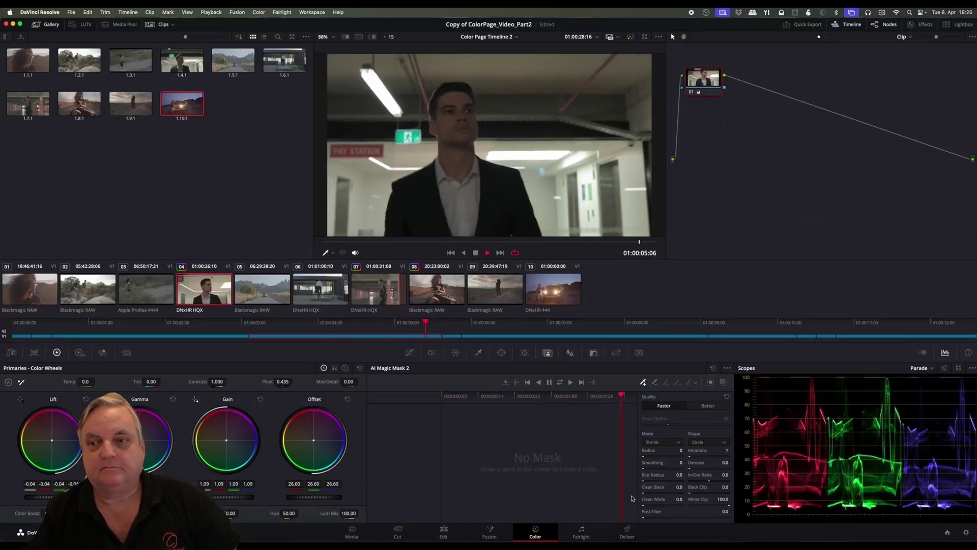
key("space")
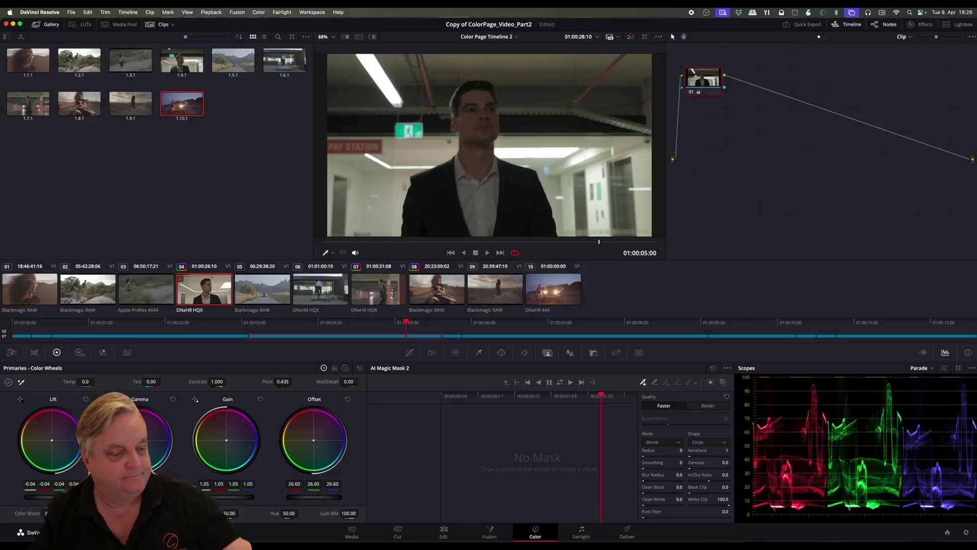
key("alt+s")
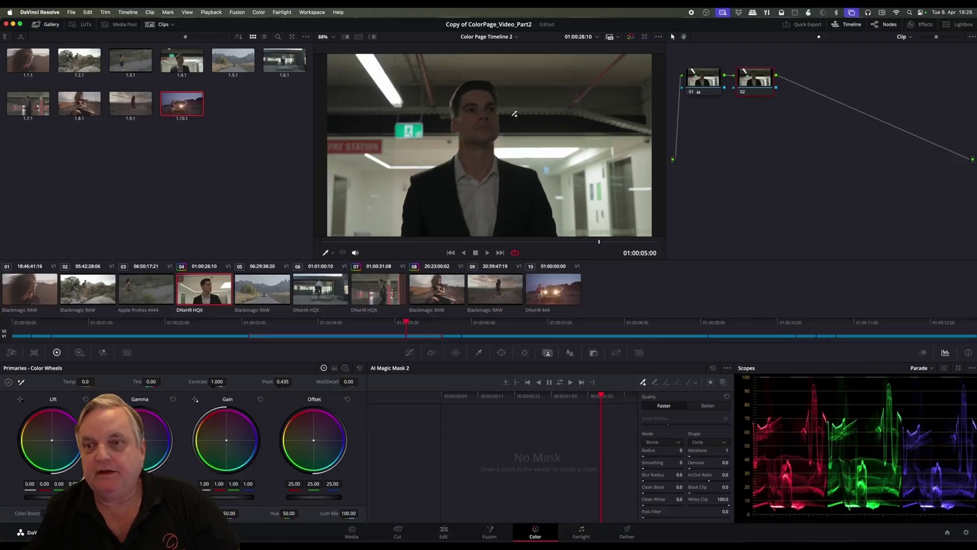
Magic Mask the man's jacket, show its overlay, and track it through the clip
left_click(442, 199)
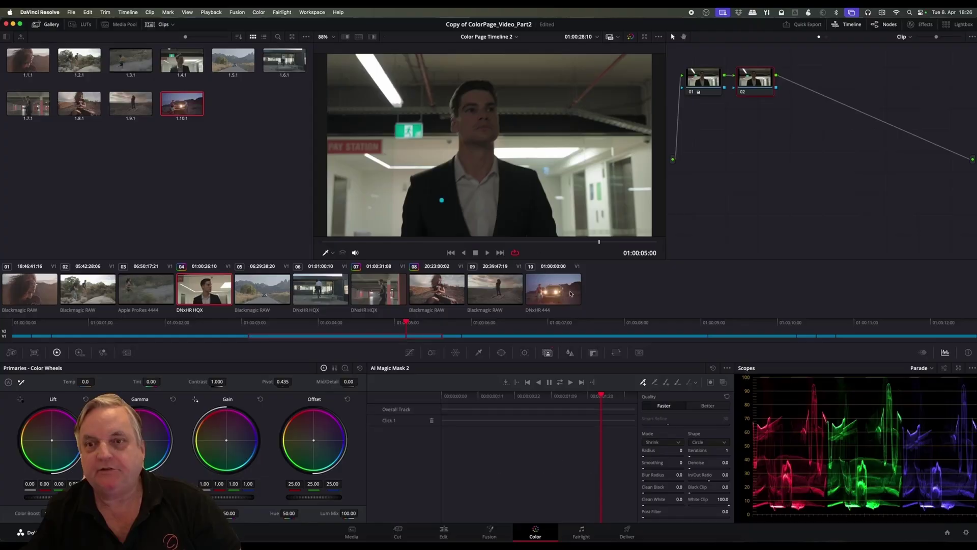
left_click(723, 383)
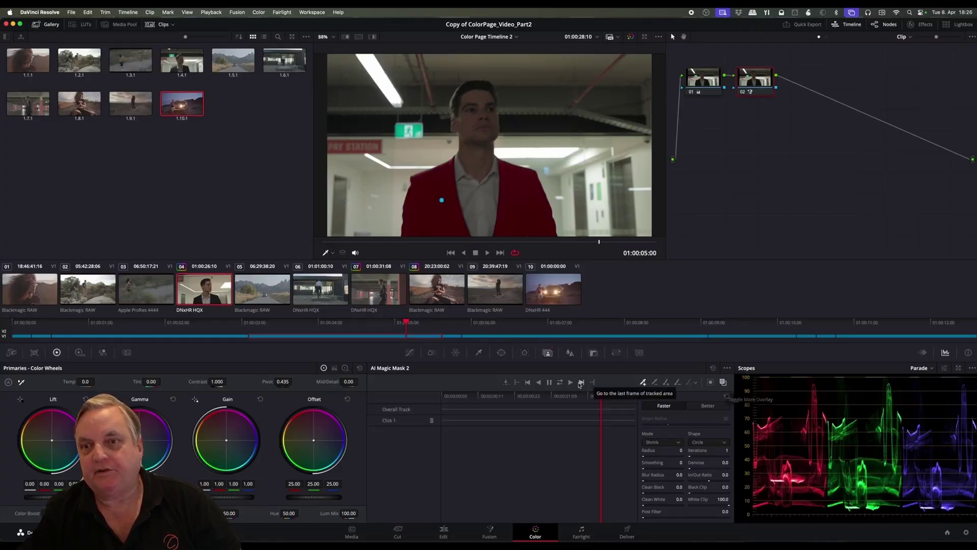
left_click(559, 382)
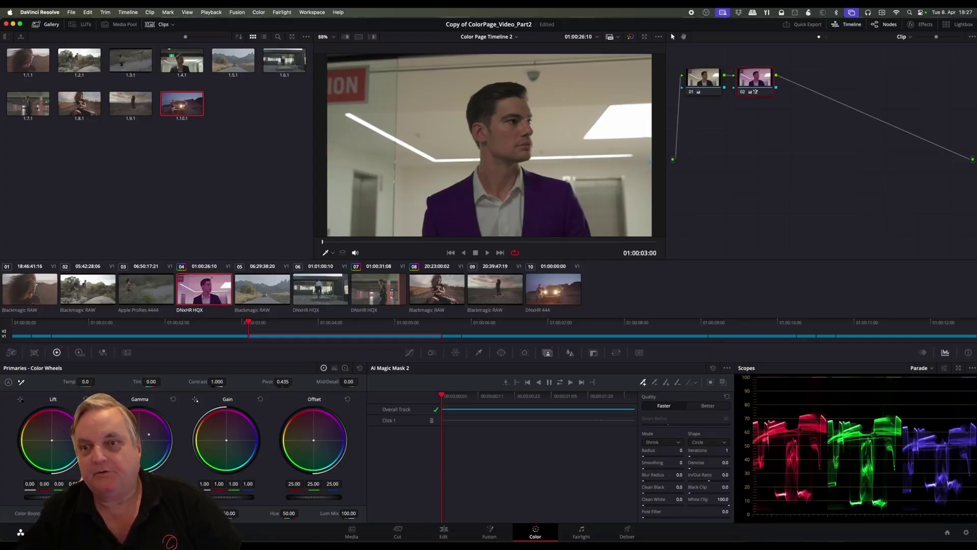
Review the purple jacket in playback and add serial node 03 for the face
key("space")
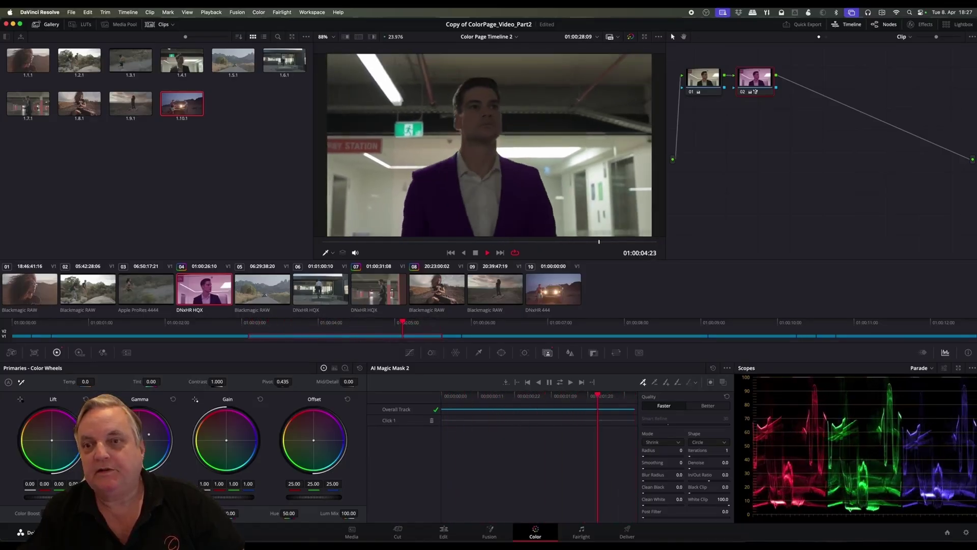
key("space")
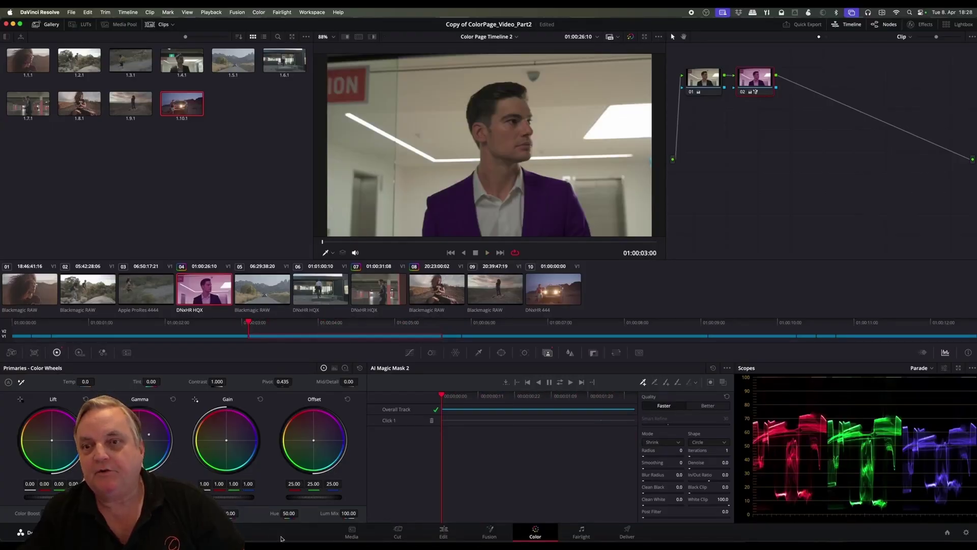
key("alt+s")
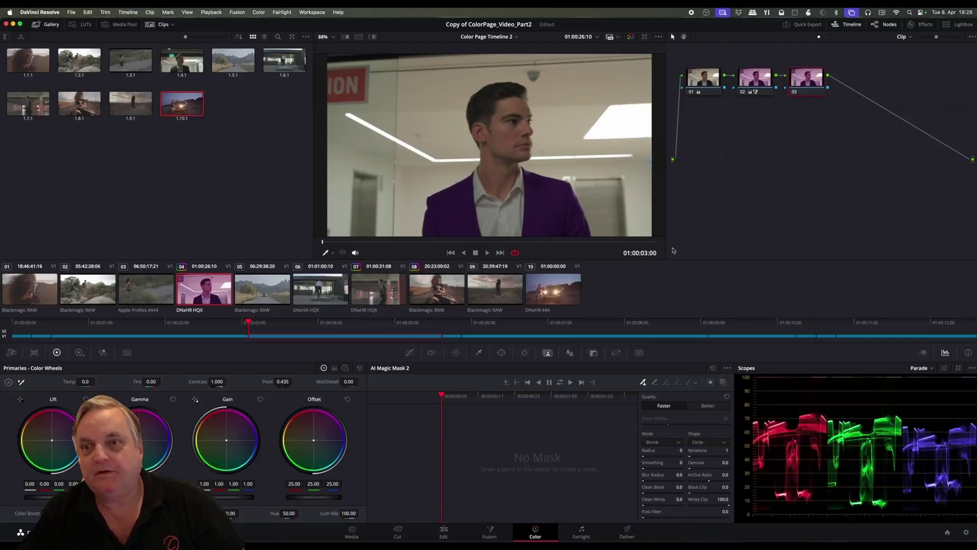
Place a Magic Mask point on the man's face in node 03 and track it forward and reverse
left_click(503, 133)
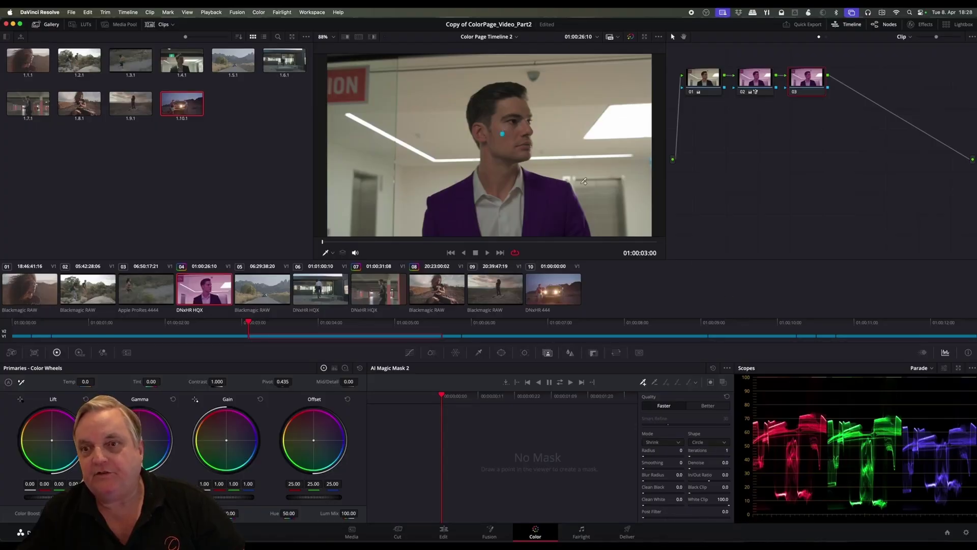
left_click(723, 383)
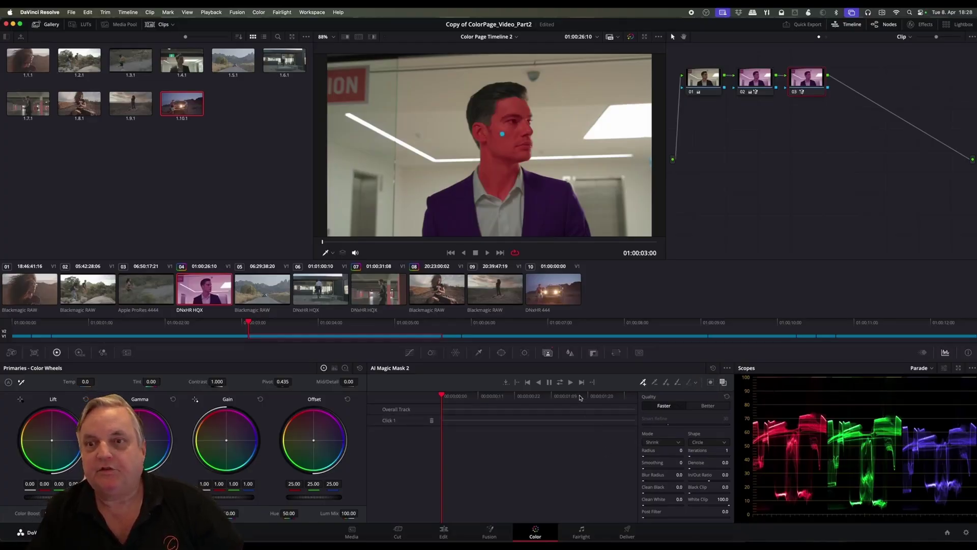
left_click(558, 382)
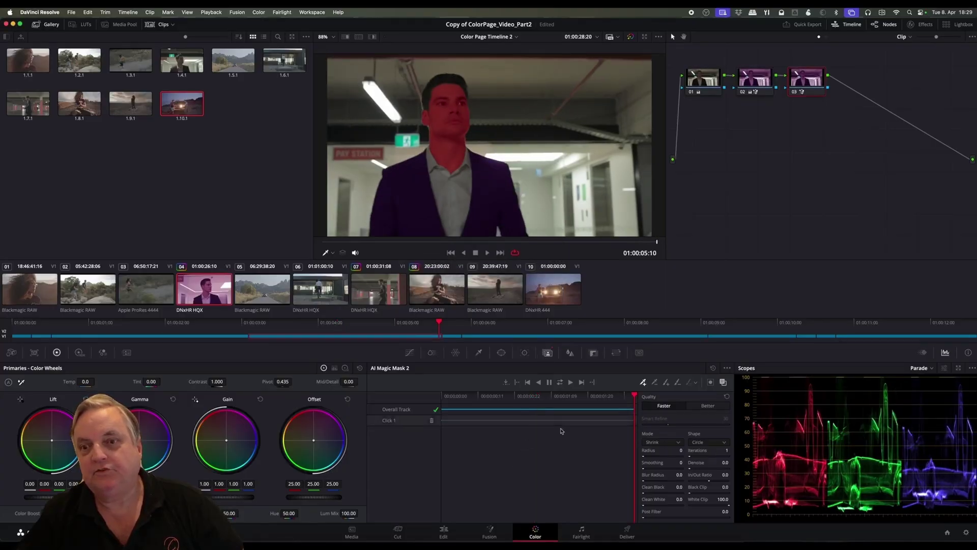
Brighten the masked face with Gain 1.49 and Saturation 65.80, then review playback
key("space")
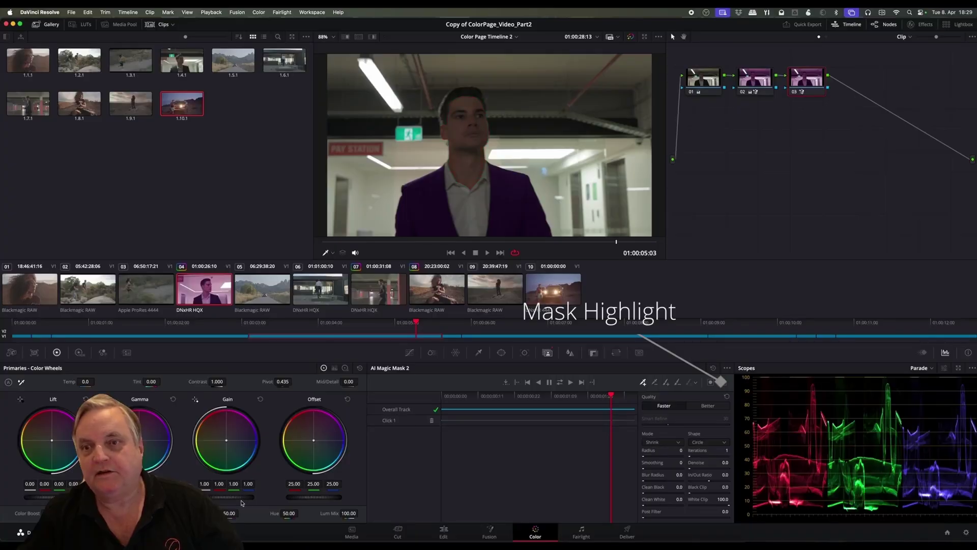
left_click_drag(229, 499, 244, 500)
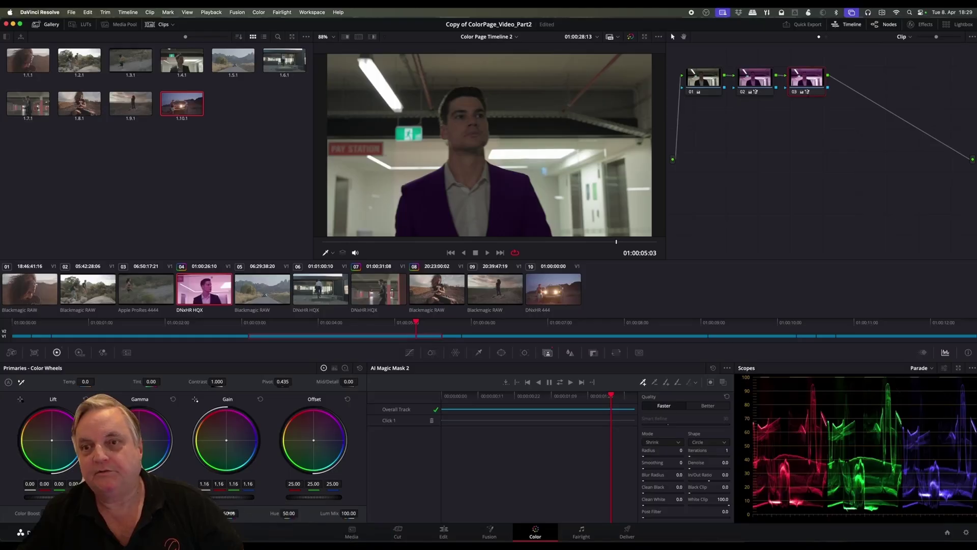
left_click_drag(229, 512, 239, 512)
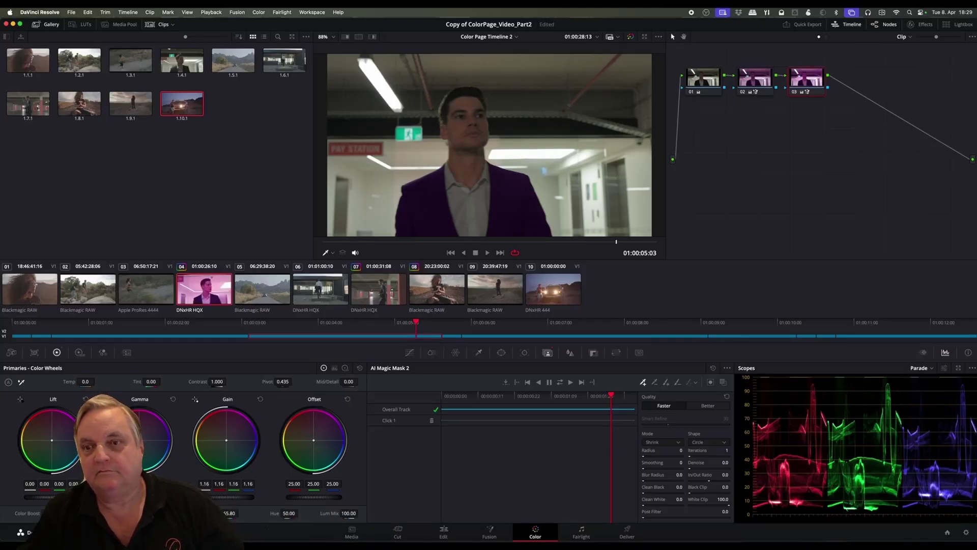
left_click_drag(239, 512, 252, 496)
key("space")
key("space")
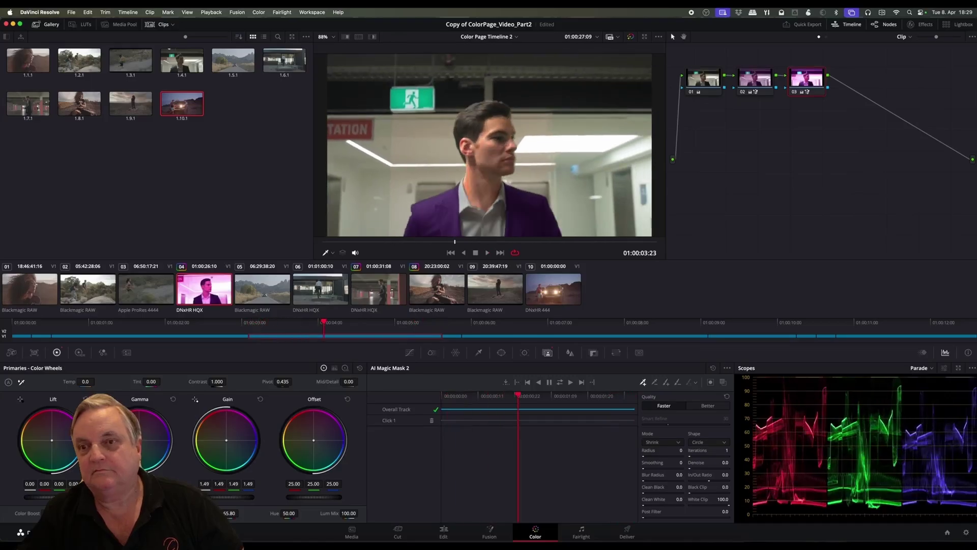
left_click(426, 243)
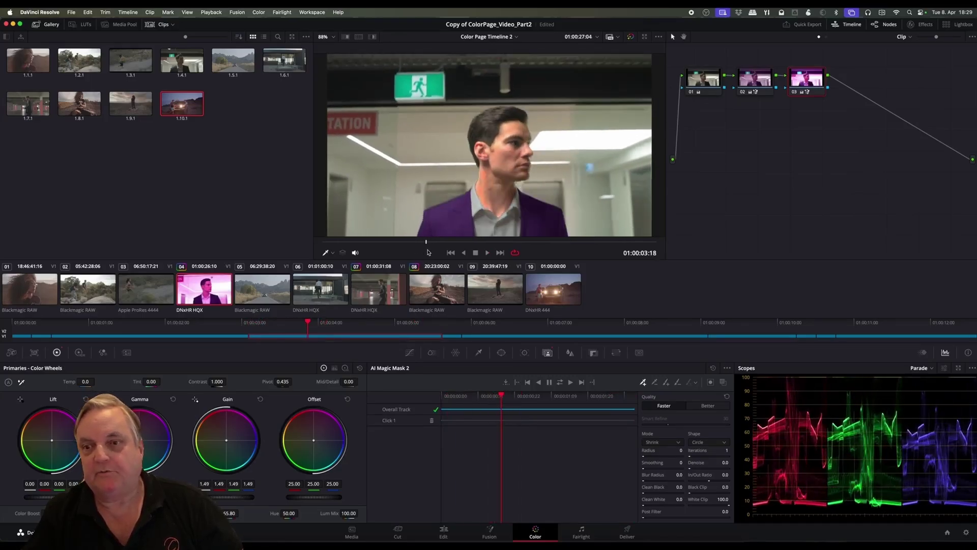
left_click(409, 353)
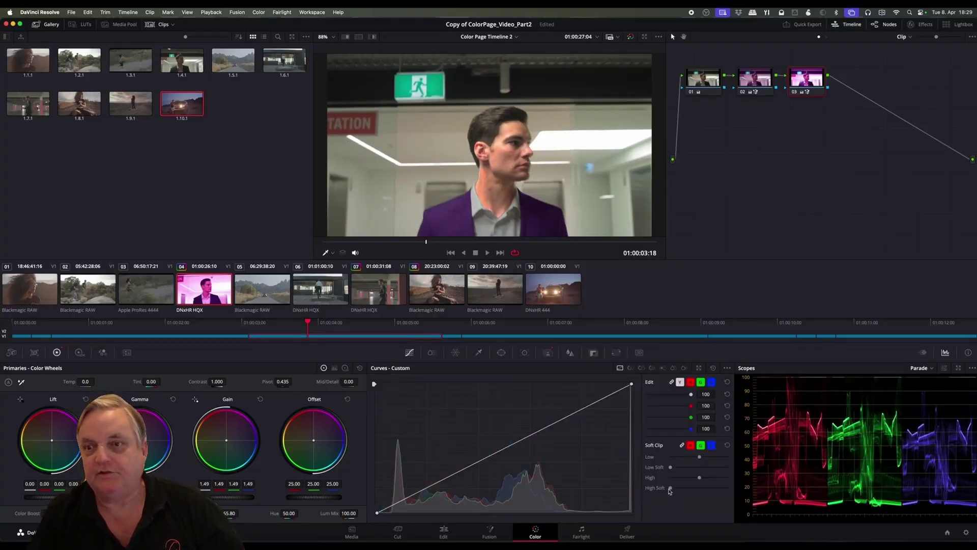
Raise the Soft Clip High Soft slider to soften the face's brightest highlights
left_click_drag(670, 489, 692, 489)
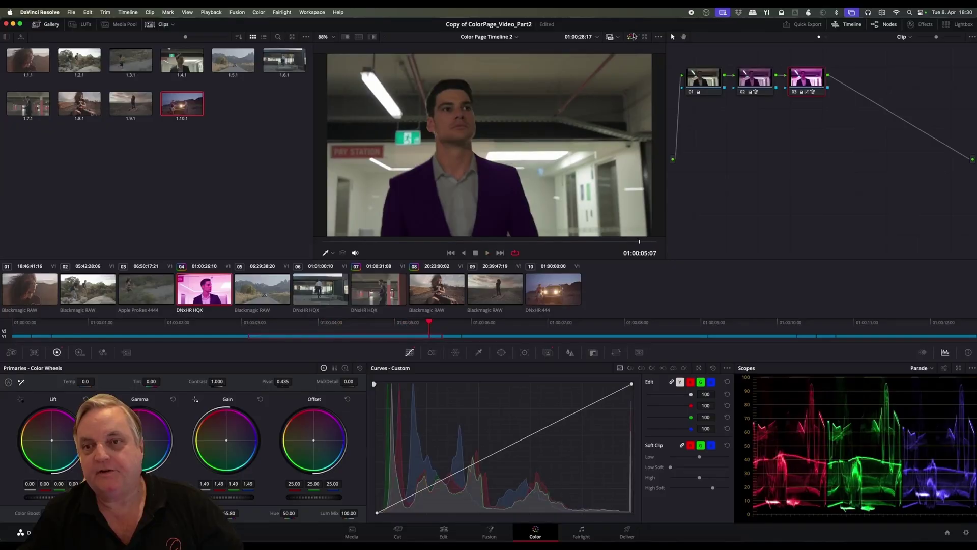
Bypass the grade and play the original clip for comparison
left_click(631, 38)
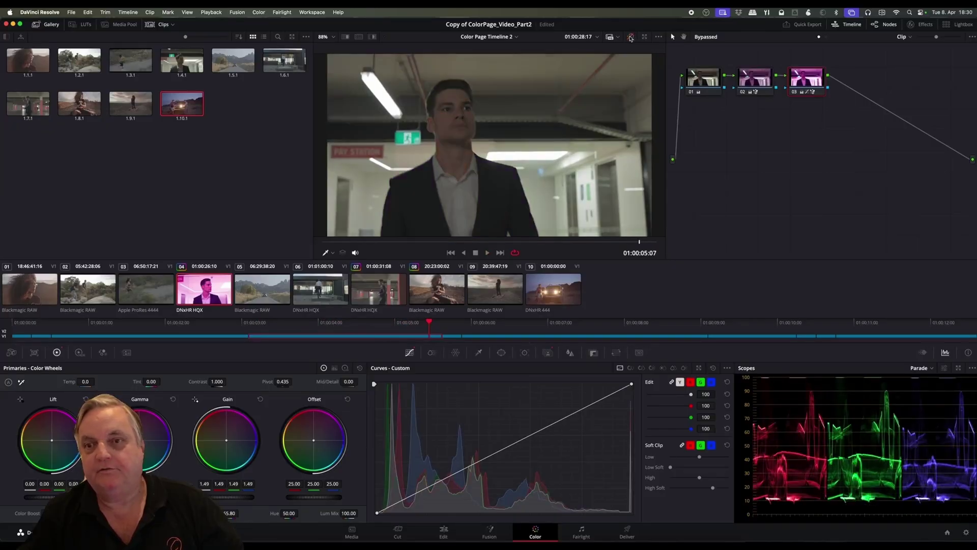
key("space")
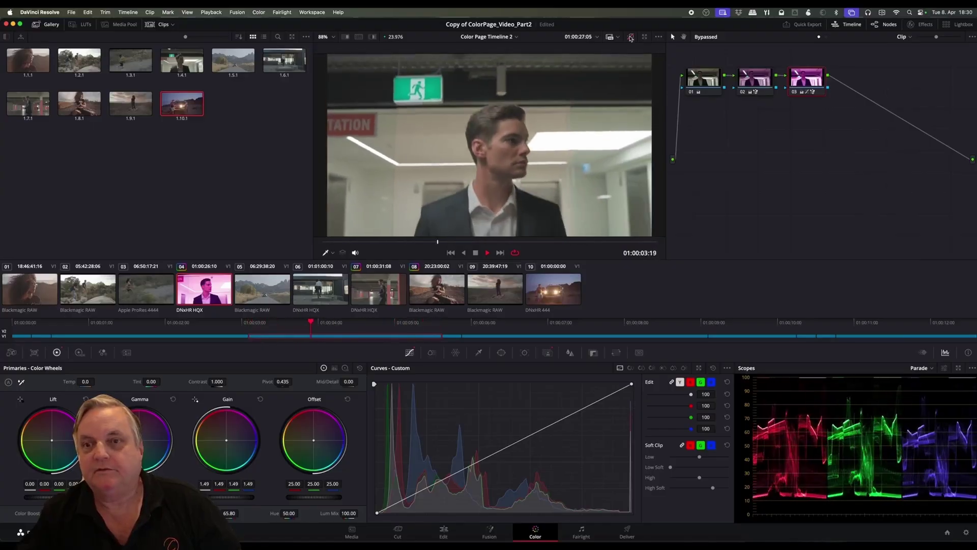
key("space")
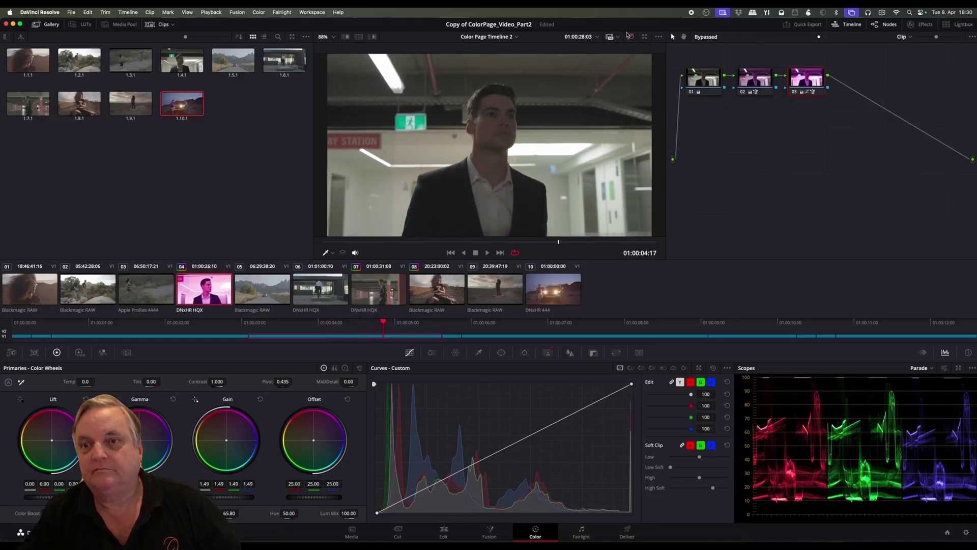
Re-enable the grade and raise the face mask's Quality toward Better
left_click(631, 38)
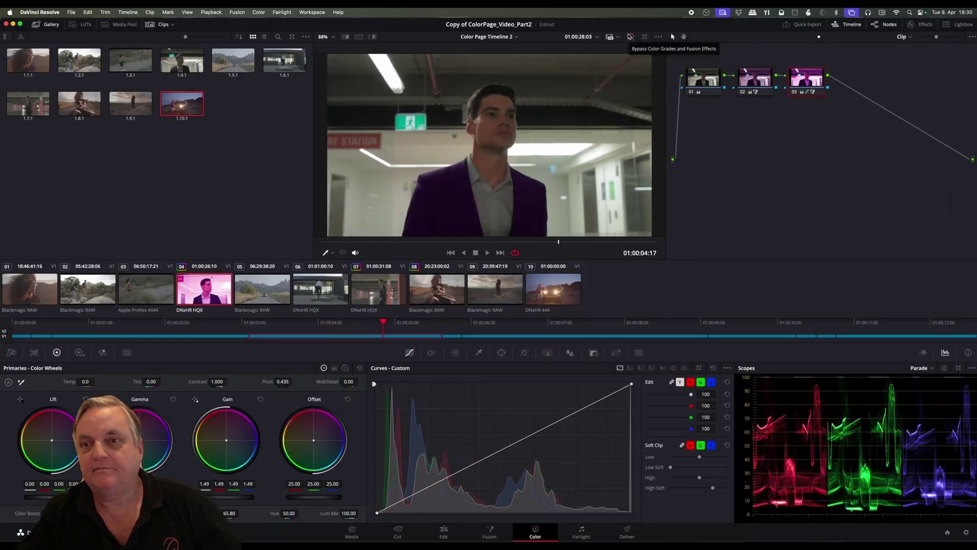
left_click(547, 352)
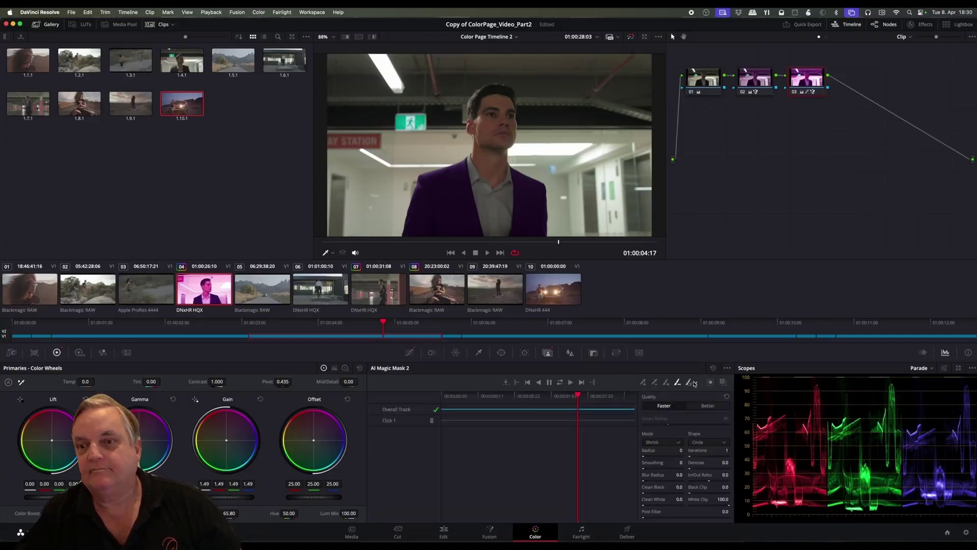
mouse_move(678, 396)
left_mouse_down()
mouse_move(697, 397)
mouse_move(683, 397)
left_mouse_up()
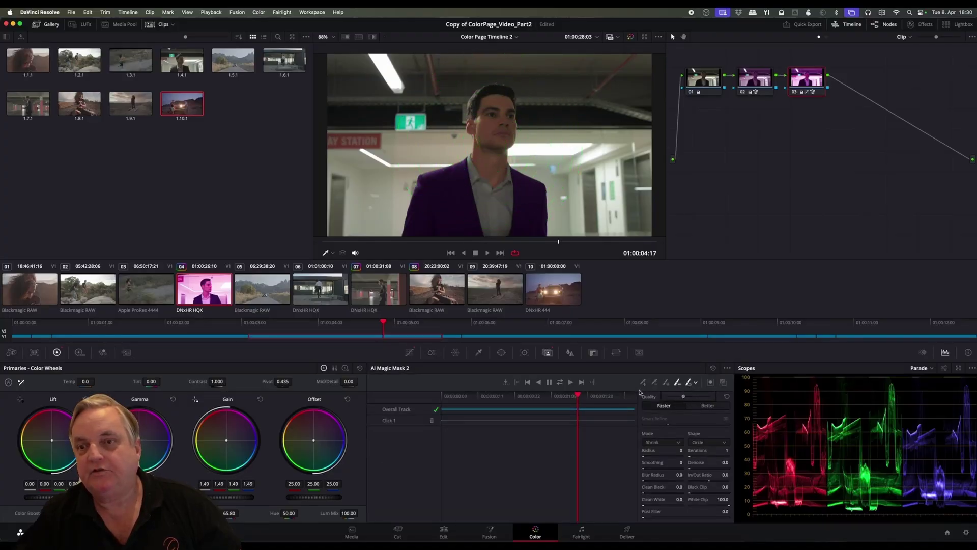